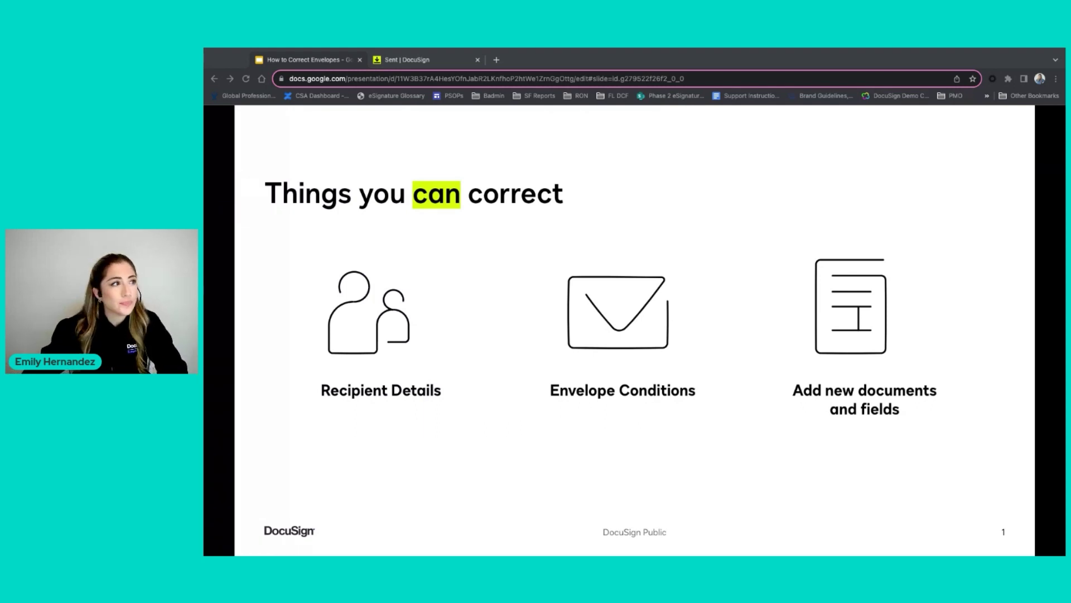
Step: In the Sent list, open the actions menu for the newest Test Form.pdf envelope
click(390, 60)
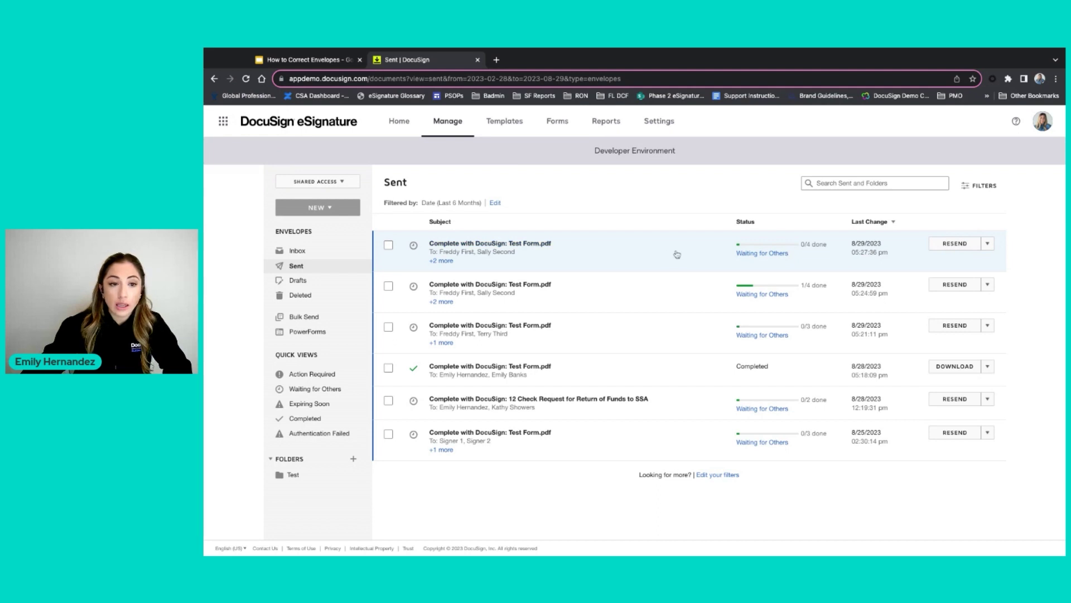
click(988, 244)
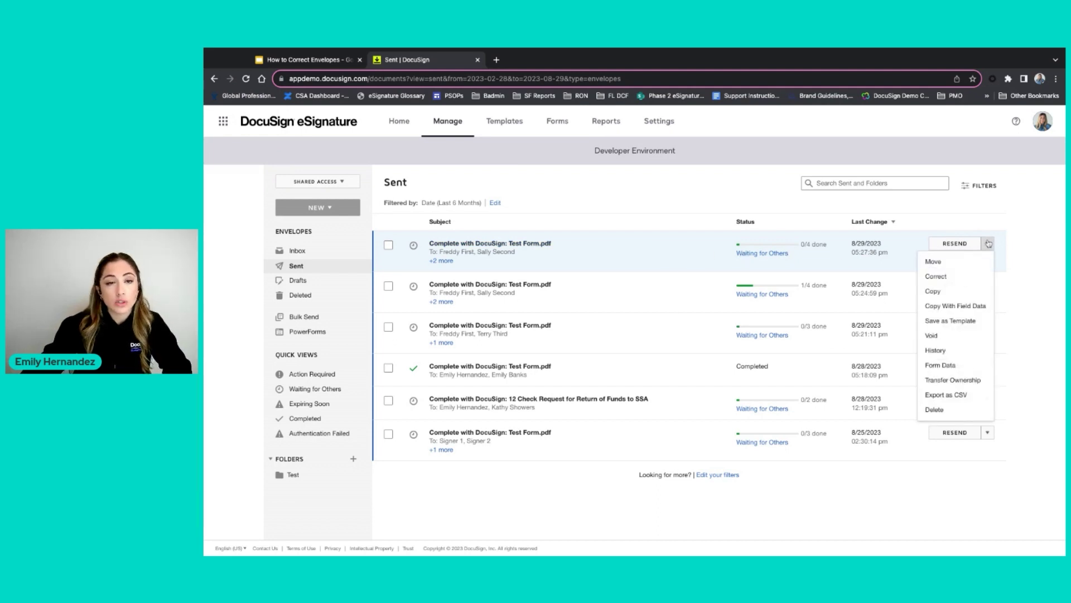
Step: Start correcting the latest Test Form.pdf envelope and review its document and four recipients
click(948, 282)
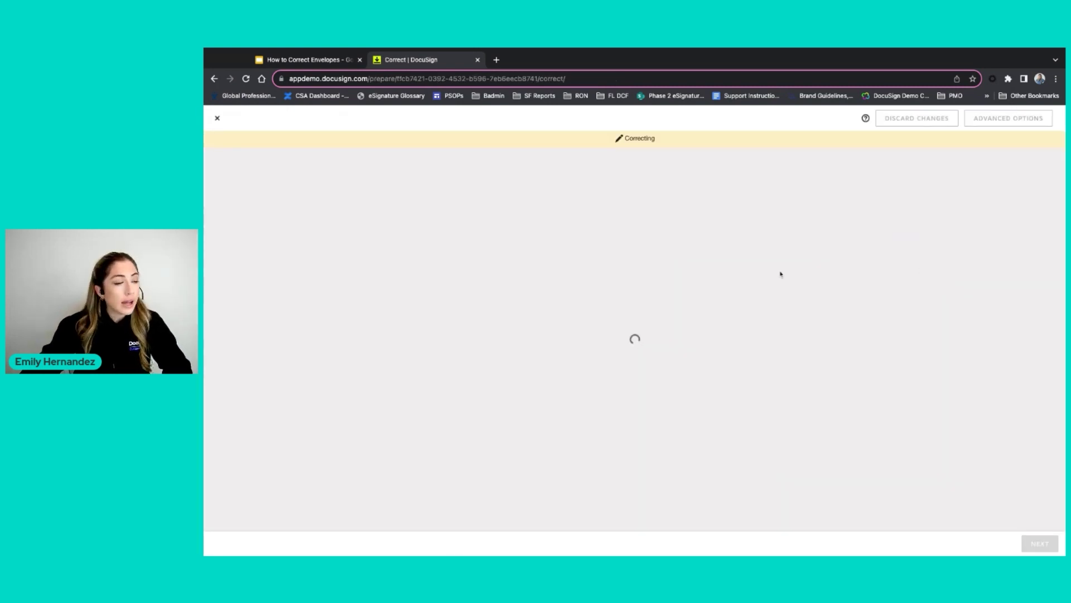
scroll(724, 246, down, 2)
scroll(723, 243, down, 3)
scroll(595, 352, down, 2)
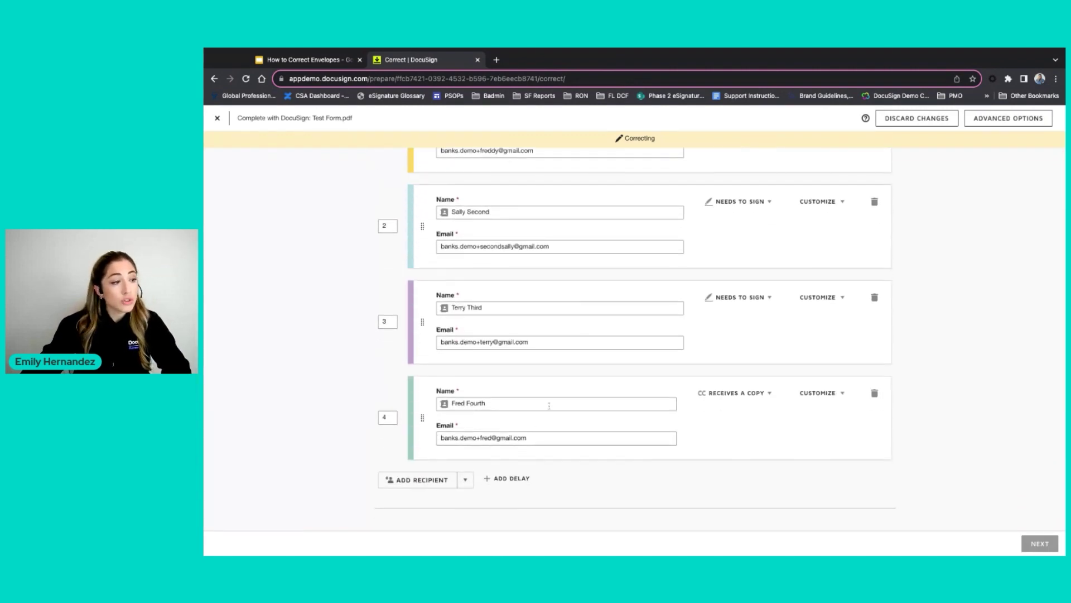
scroll(552, 398, up, 5)
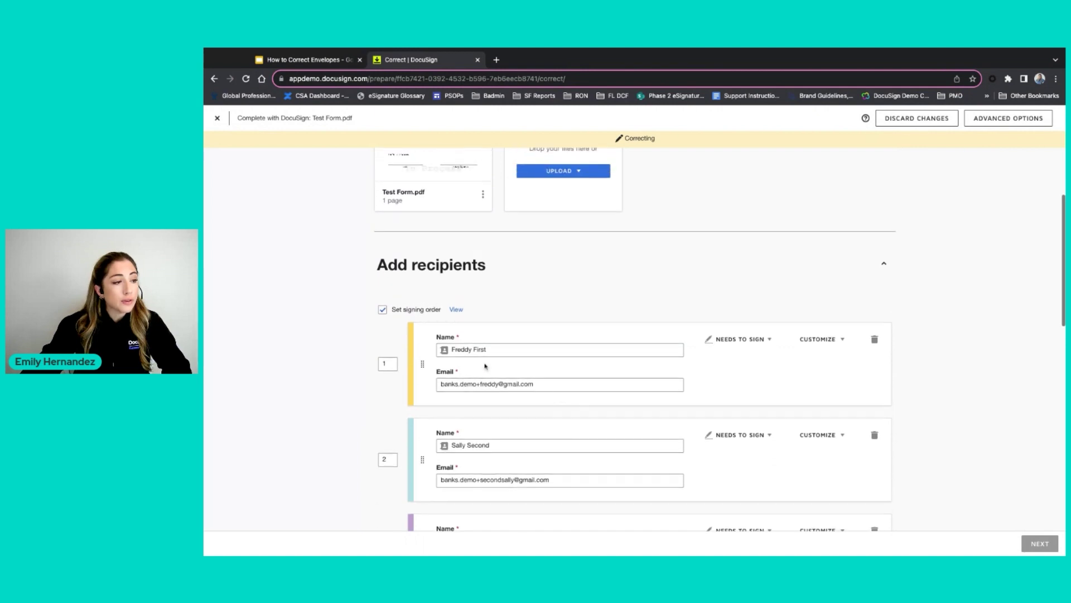
scroll(408, 357, down, 2)
scroll(516, 364, down, 2)
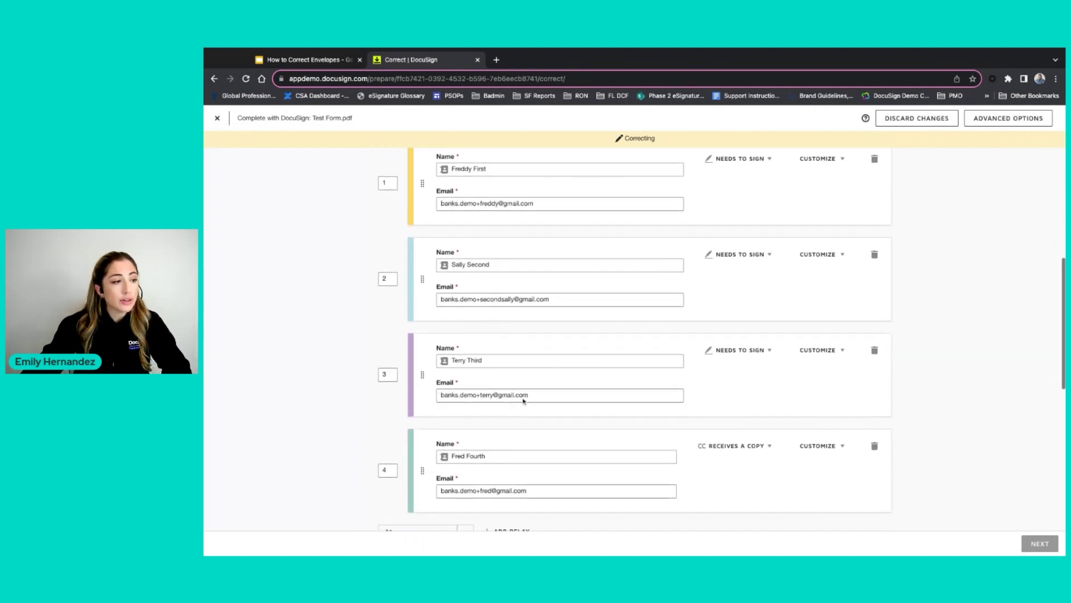
scroll(523, 400, up, 1)
scroll(523, 401, up, 5)
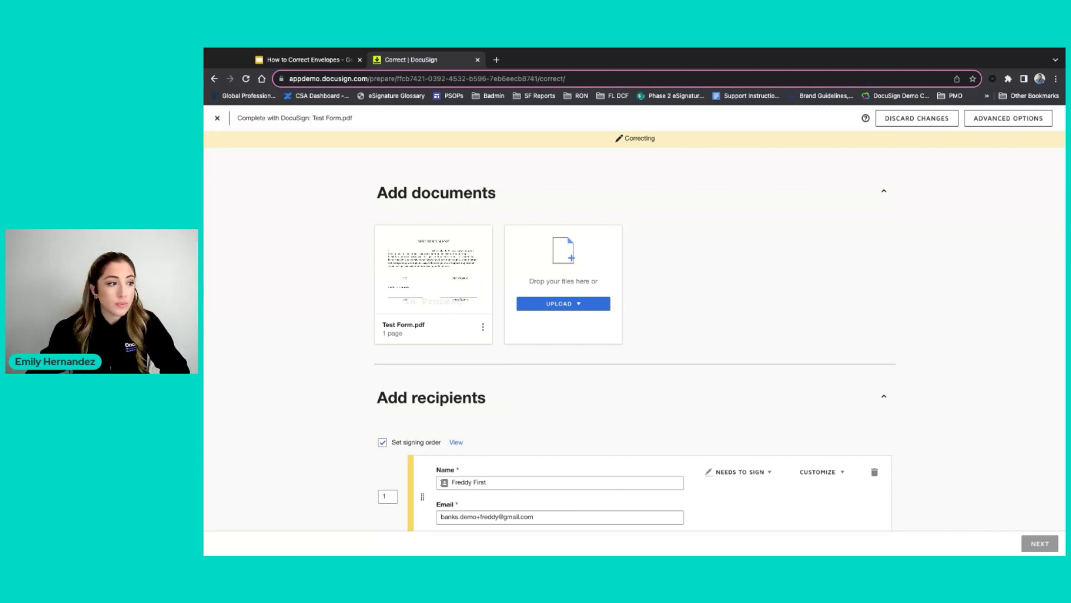
click(483, 326)
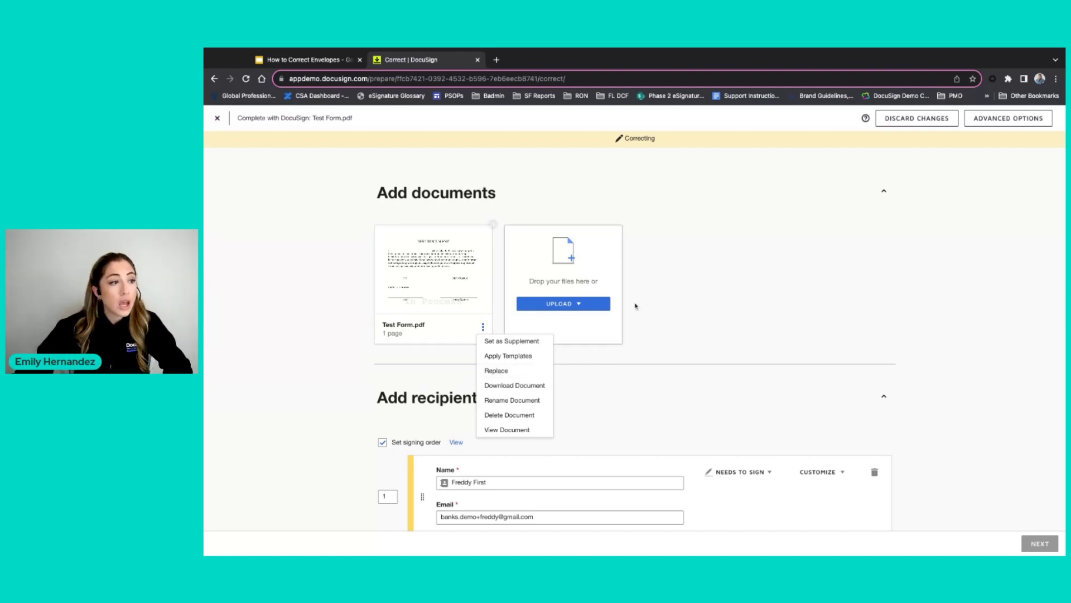
click(586, 306)
click(580, 305)
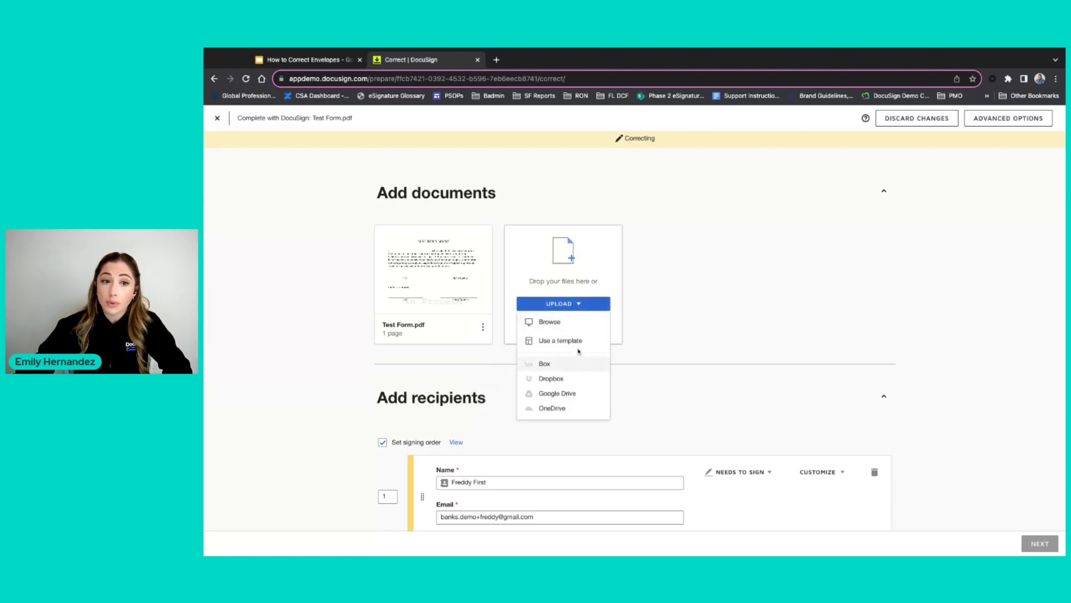
click(677, 307)
scroll(677, 307, down, 4)
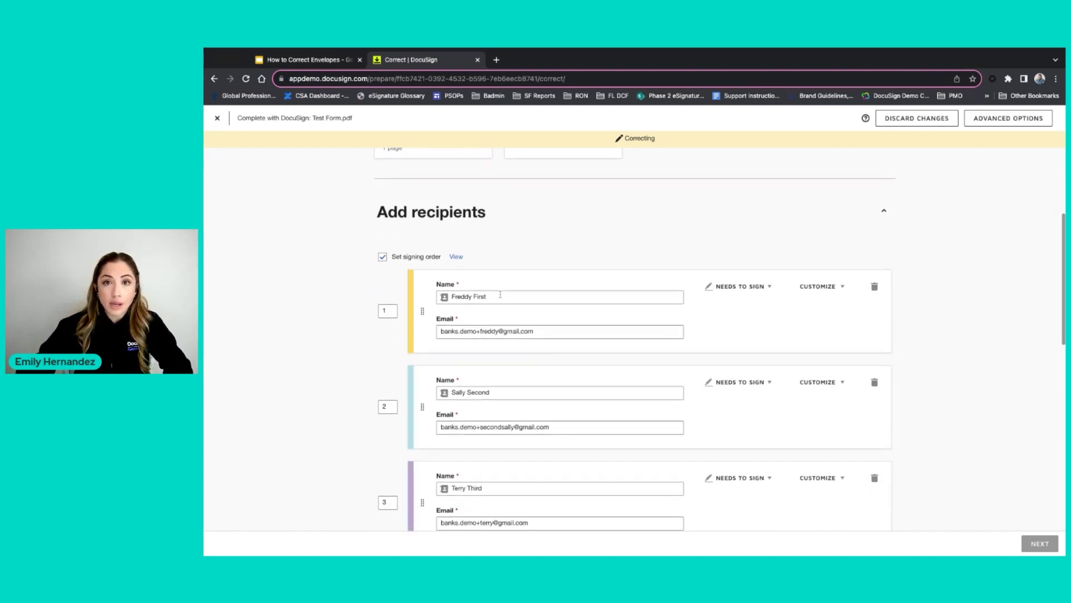
Step: Delete the fourth recipient, and try Receives a Copy for the third recipient but cancel it
scroll(491, 368, down, 3)
click(875, 435)
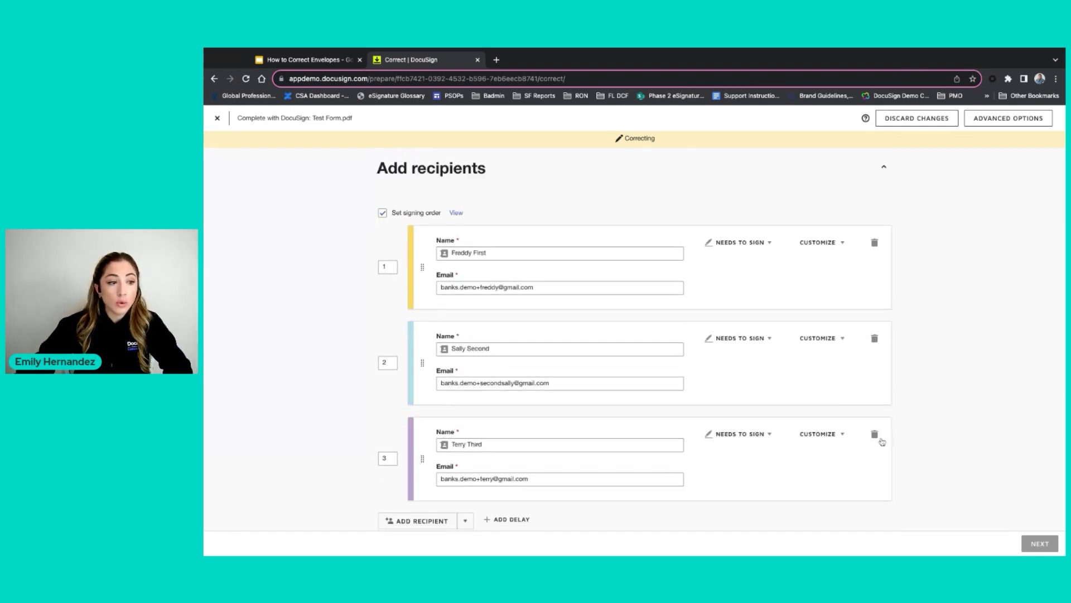
scroll(839, 433, up, 1)
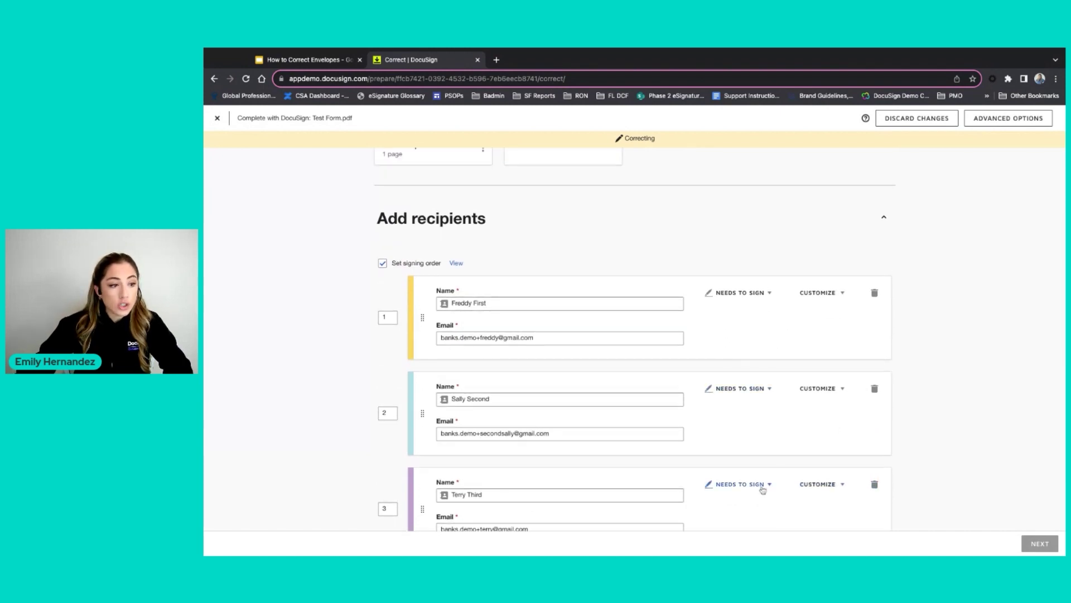
click(742, 484)
scroll(758, 463, down, 2)
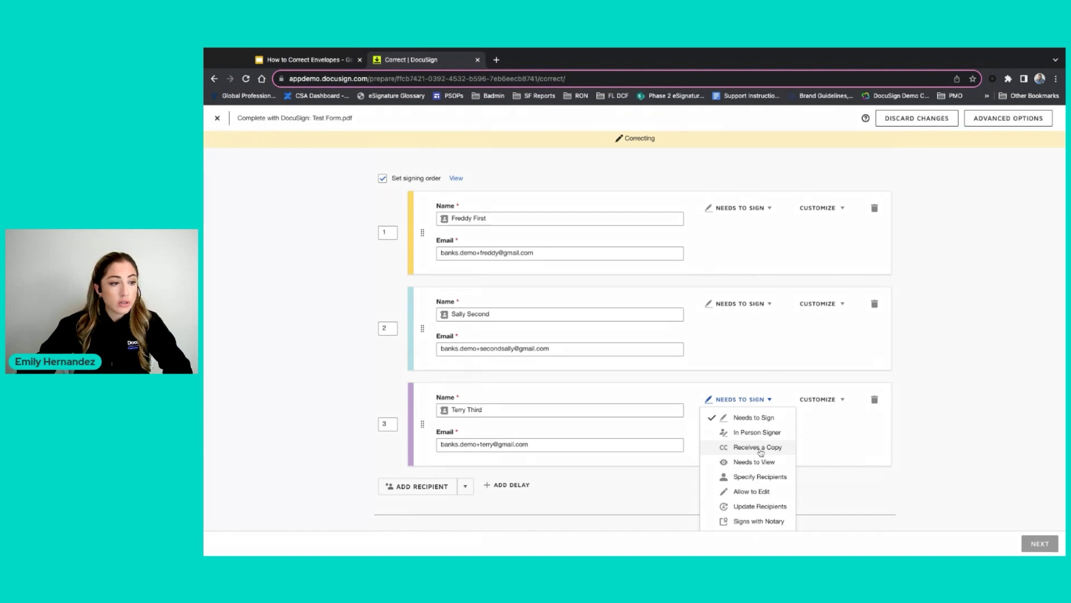
click(761, 452)
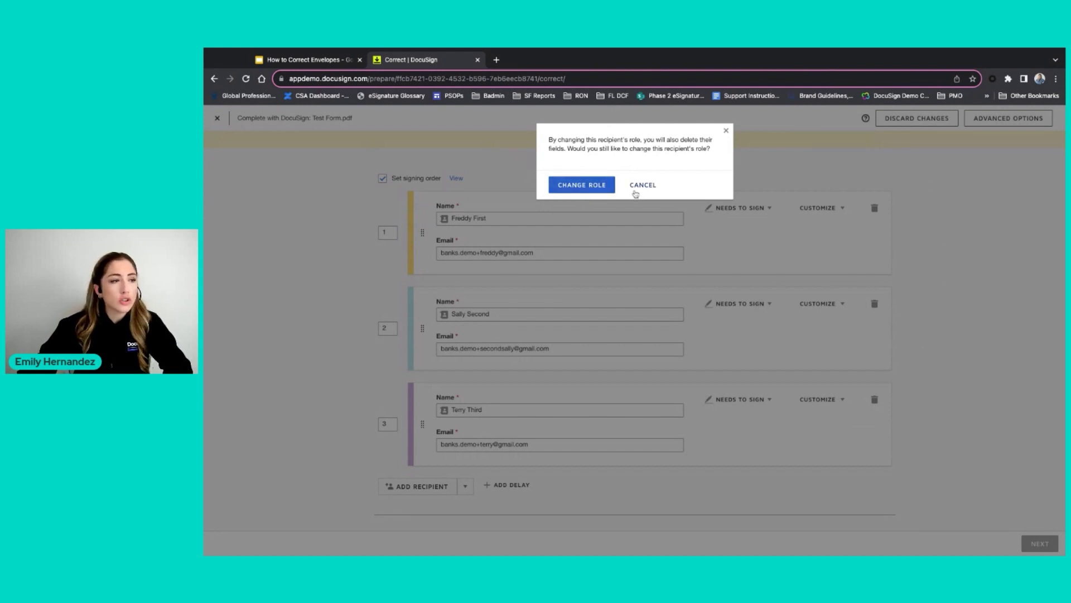
click(642, 190)
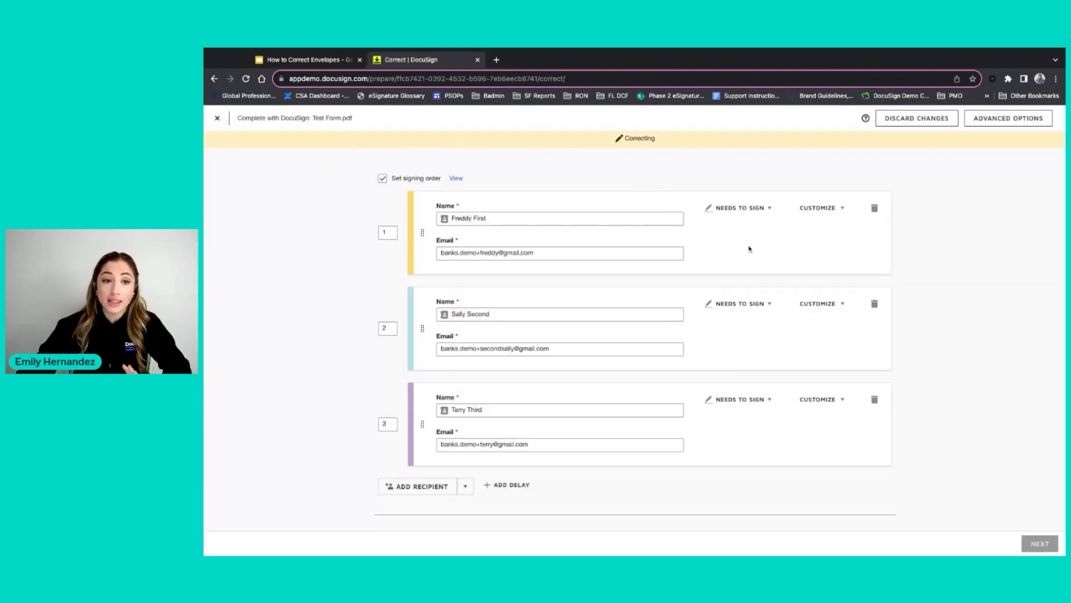
Step: Add an empty private message for the third recipient and open Advanced Options
scroll(749, 249, down, 3)
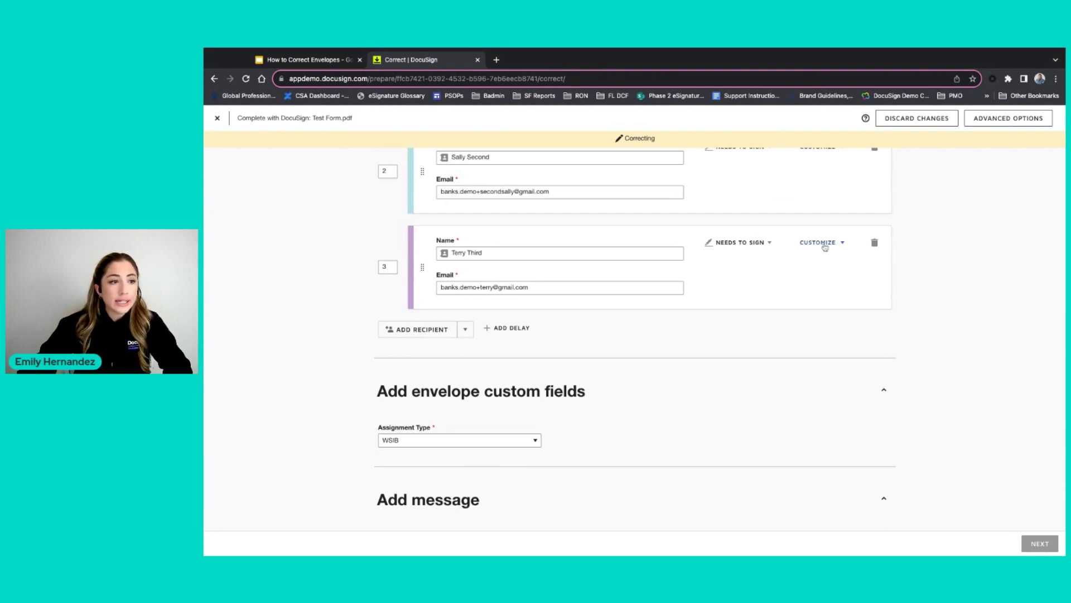
click(820, 242)
click(839, 316)
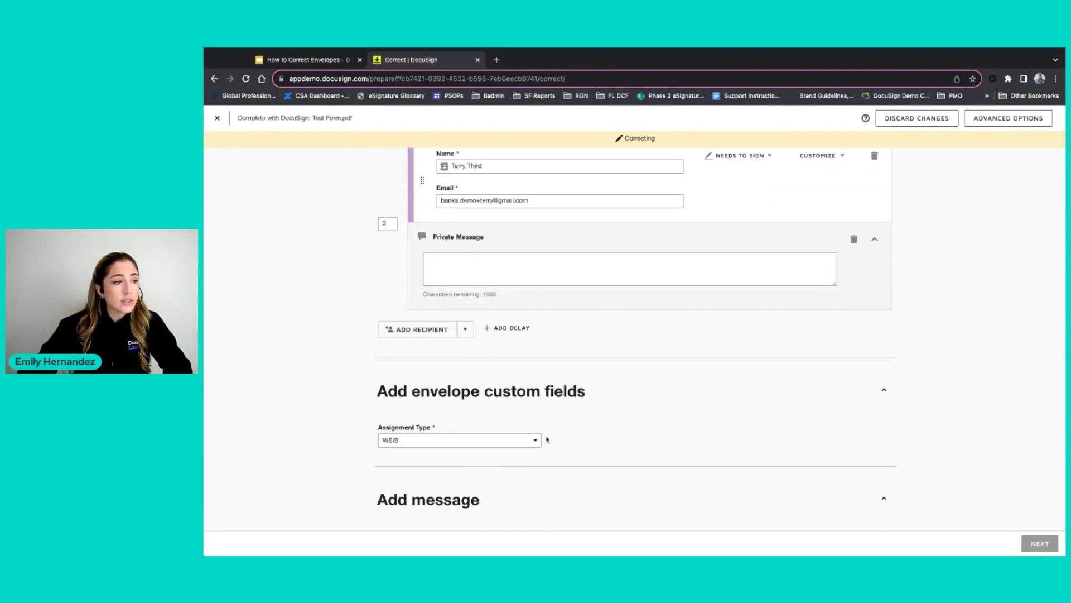
scroll(611, 402, down, 1)
scroll(617, 395, down, 3)
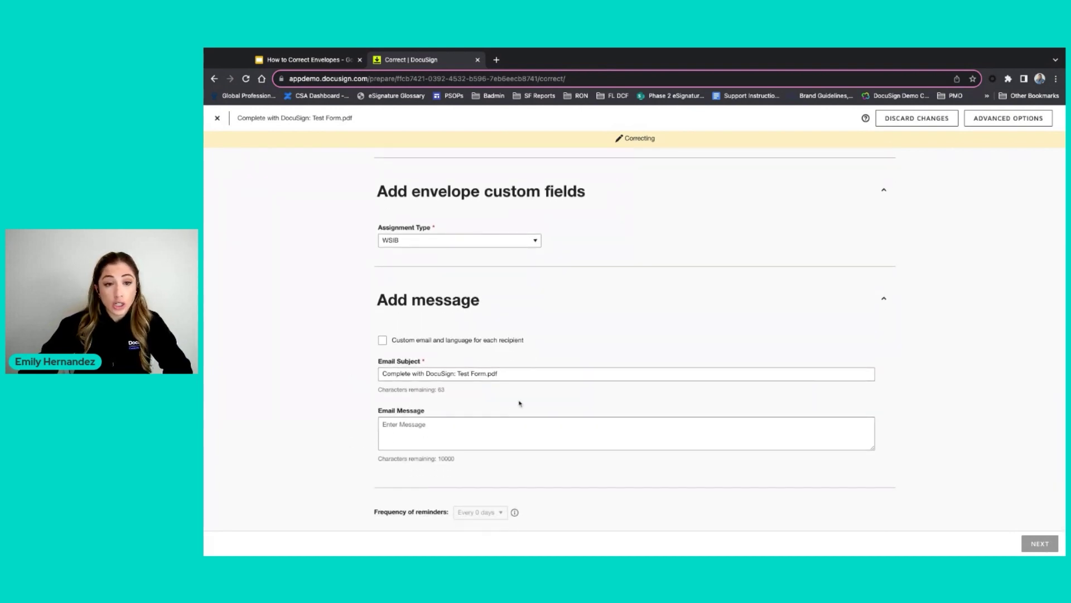
click(1009, 118)
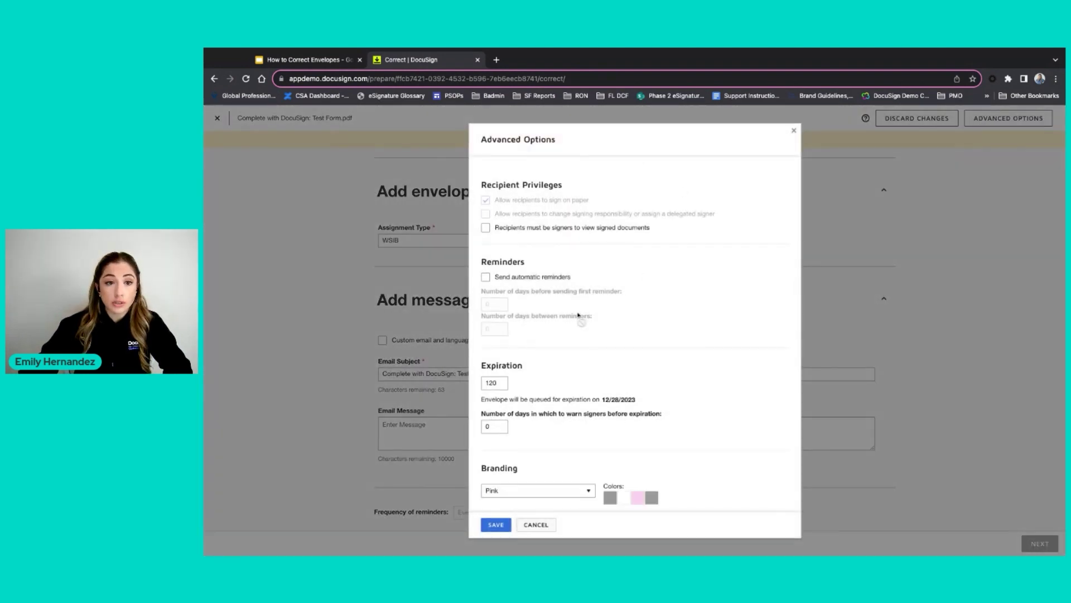
Step: Review Advanced Options (120-day expiration, Pink branding) and close them without saving
scroll(581, 315, down, 2)
scroll(578, 314, down, 1)
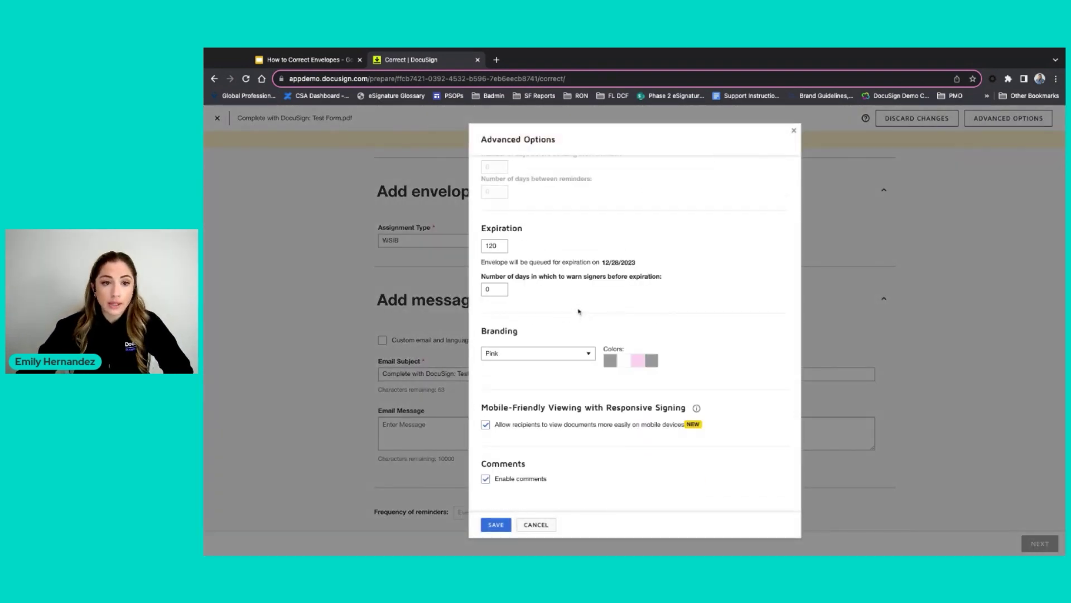
scroll(576, 316, up, 3)
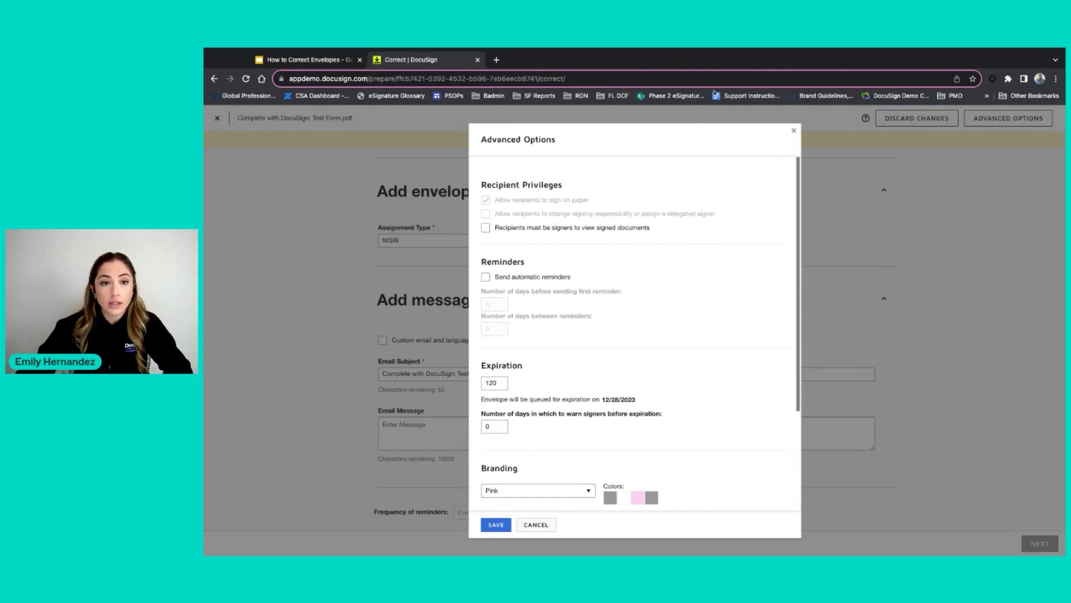
click(793, 131)
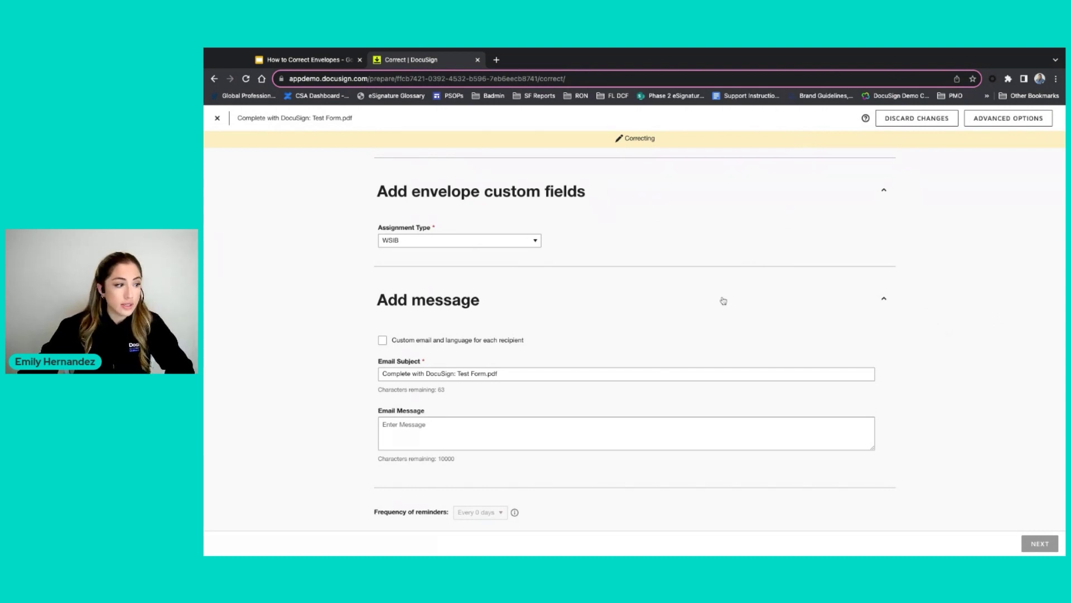
scroll(719, 304, up, 5)
scroll(969, 352, up, 6)
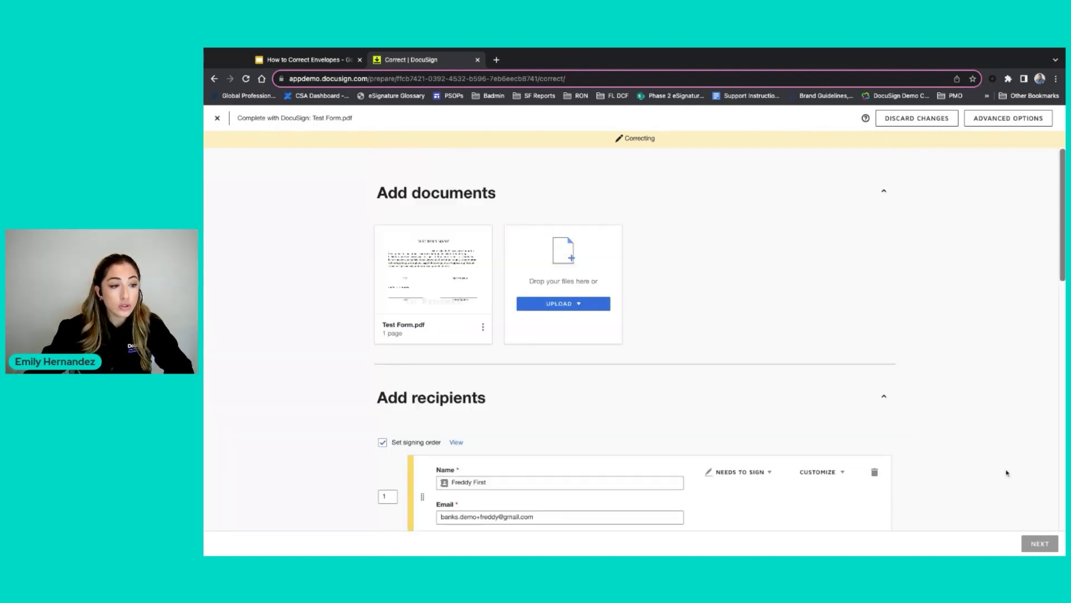
scroll(993, 452, down, 5)
Step: Delete the Date Signed field beside the date line on Test Form.pdf and save the correction
click(1040, 544)
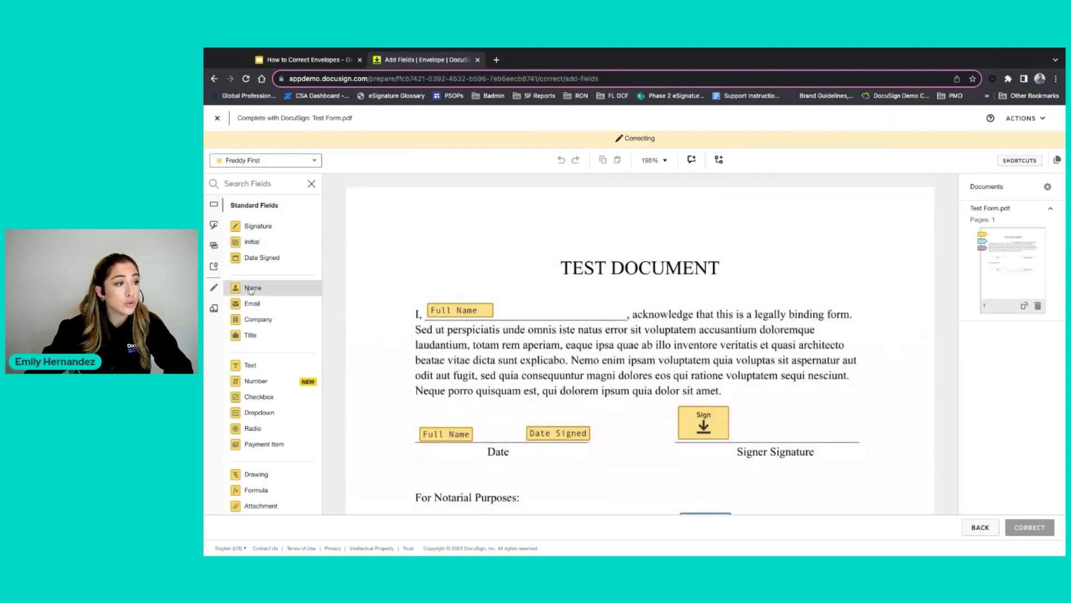
scroll(626, 381, down, 1)
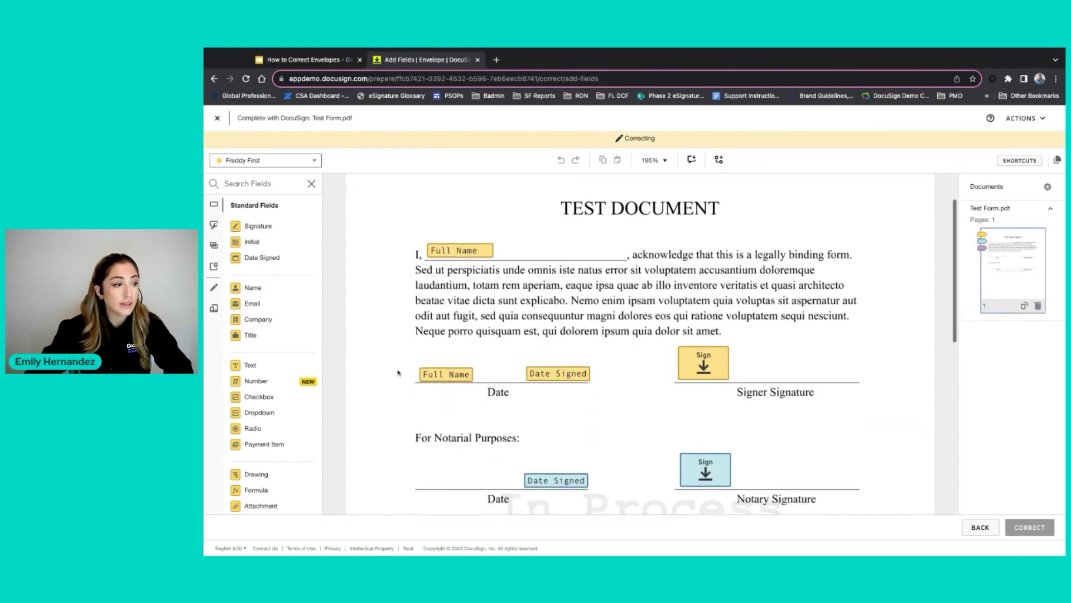
click(569, 376)
key(Delete)
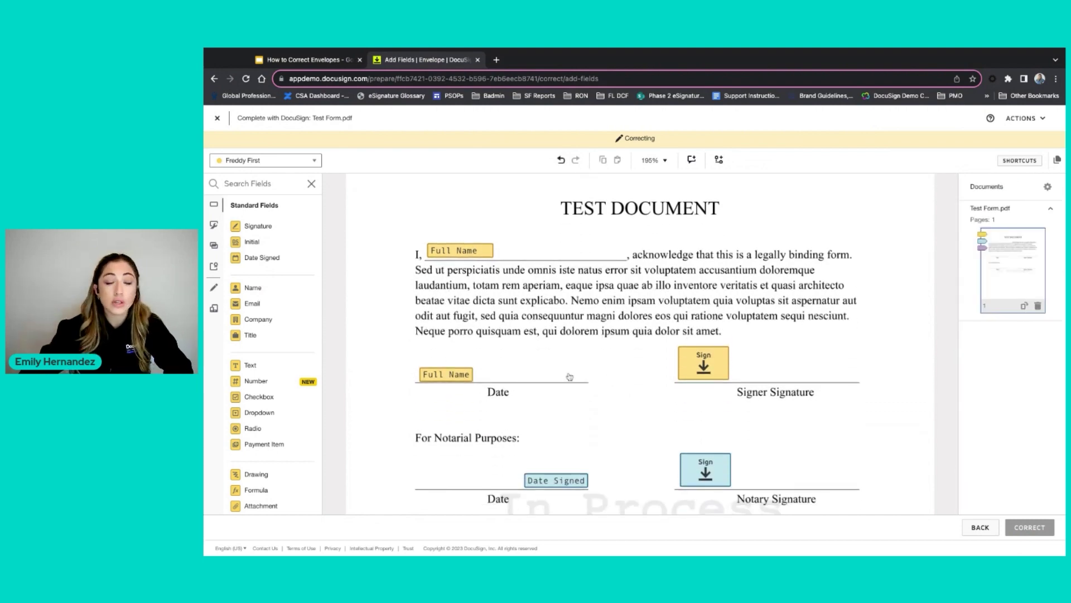
click(1025, 530)
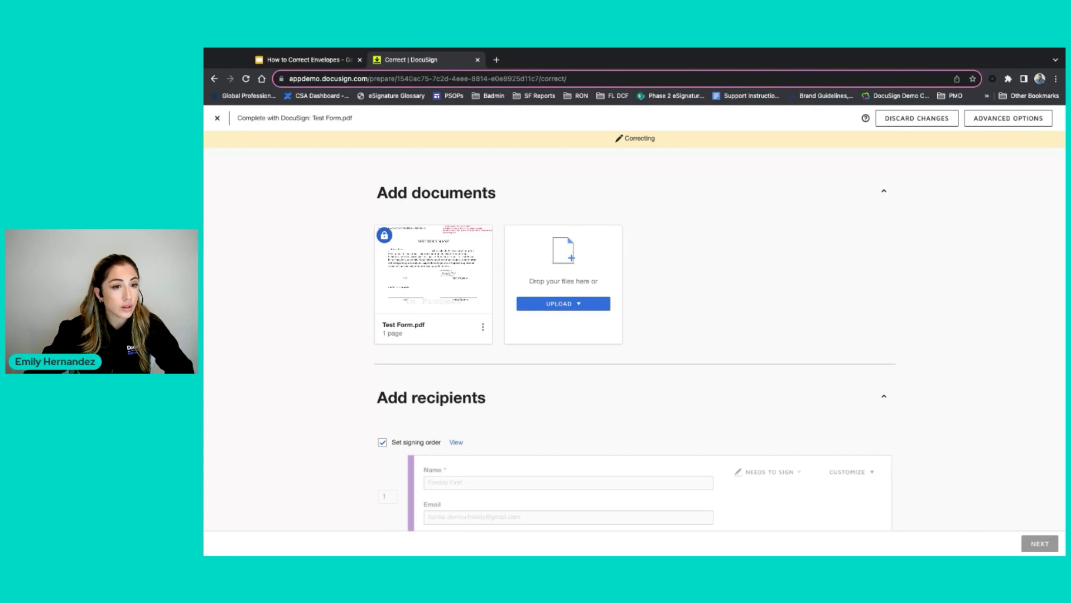
Step: Check the locked Test Form.pdf on the 1/4-done envelope and view upload choices without adding anything
mouse_move(384, 235)
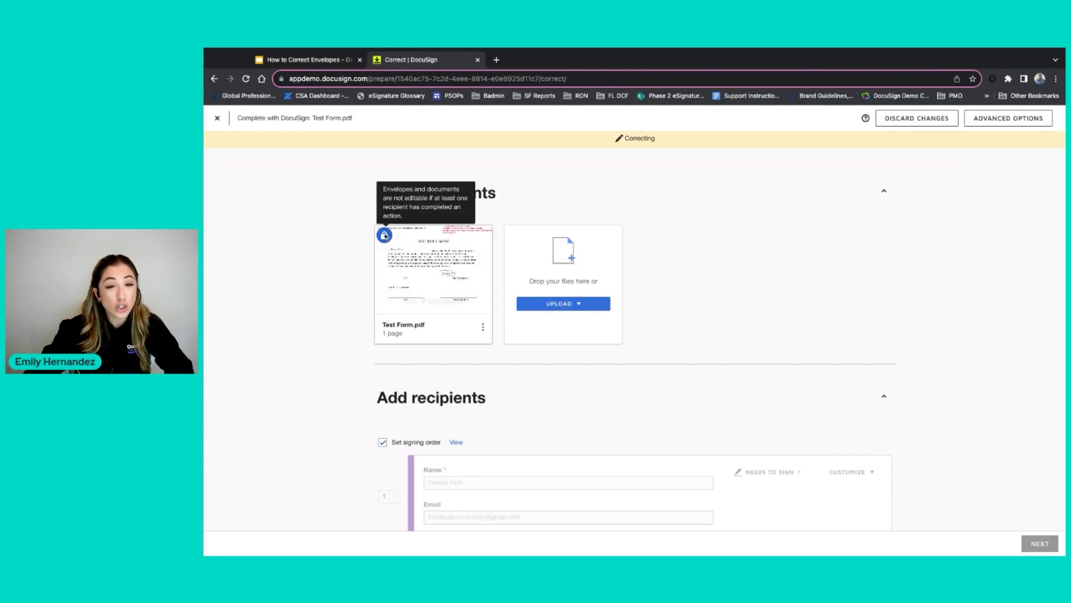
scroll(542, 316, down, 7)
scroll(543, 315, up, 4)
scroll(555, 322, up, 3)
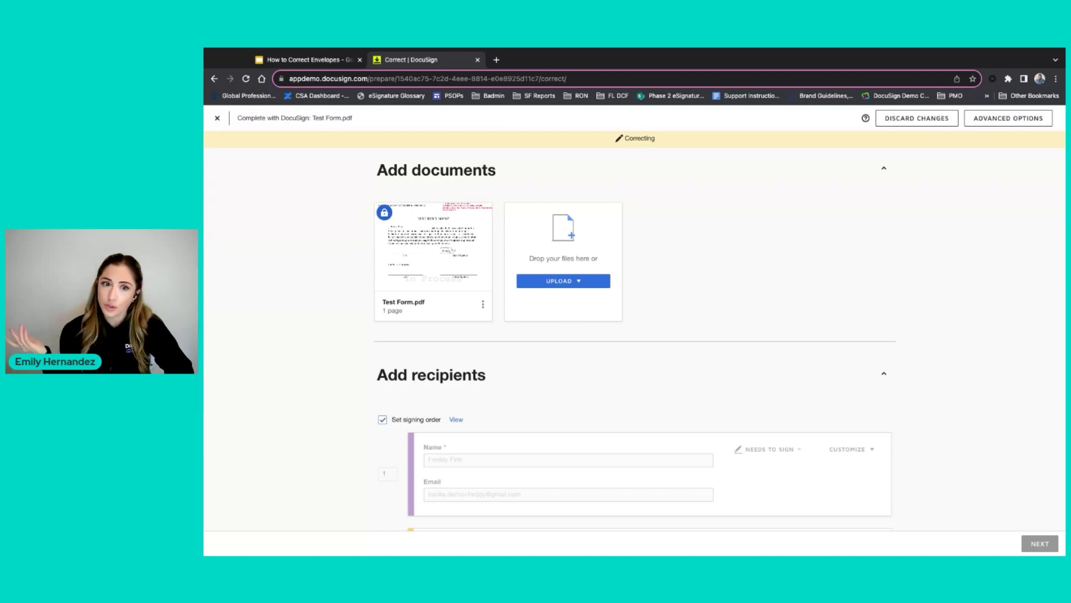
click(571, 282)
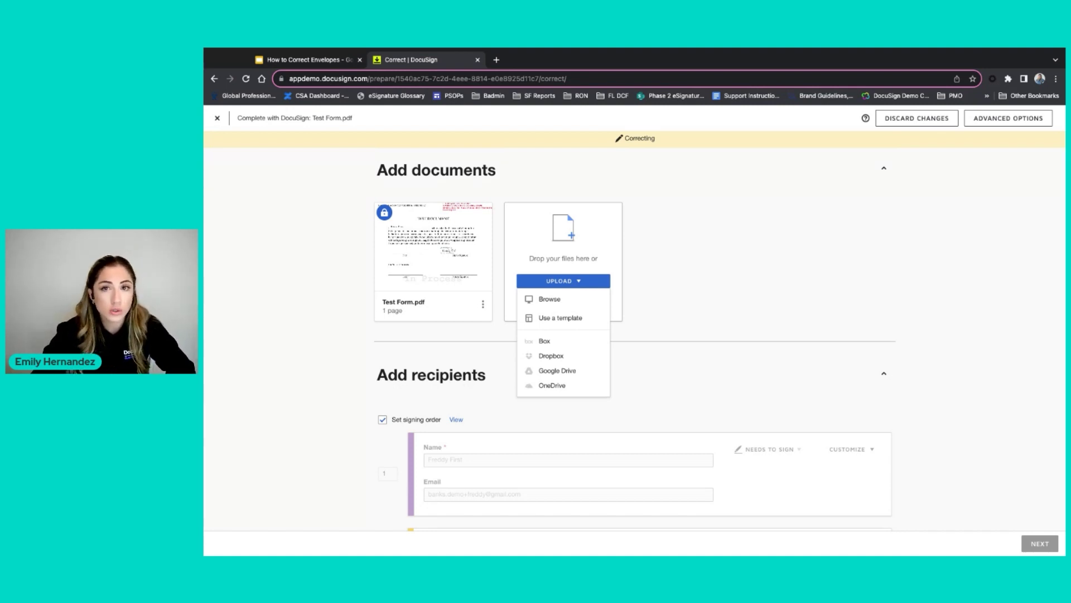
click(765, 319)
Step: Append 2 to the second recipient's email address and continue to the fields page
scroll(766, 320, down, 5)
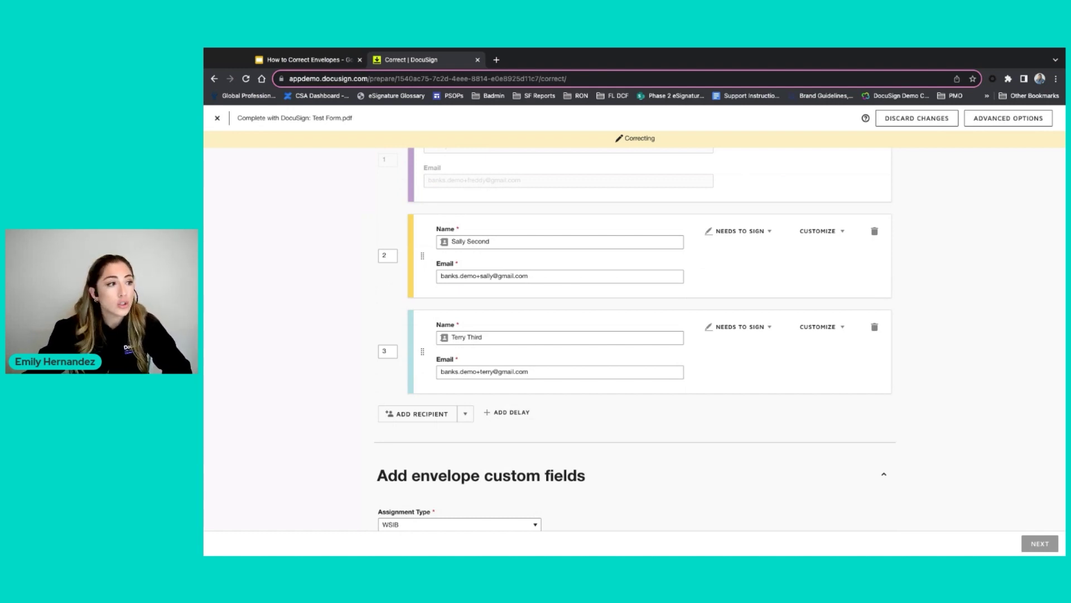
click(494, 276)
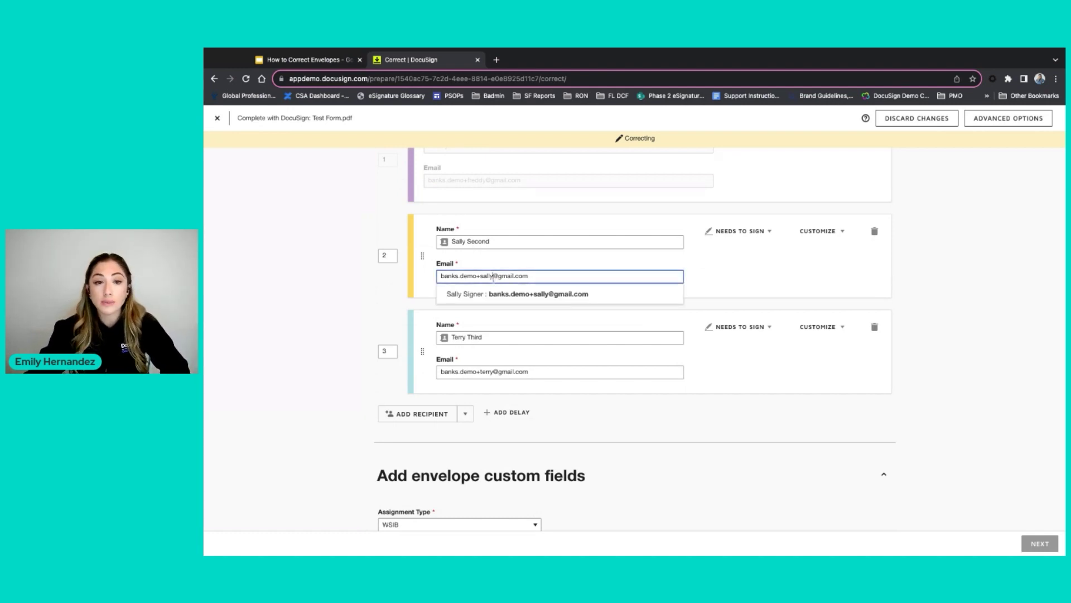
key(Down)
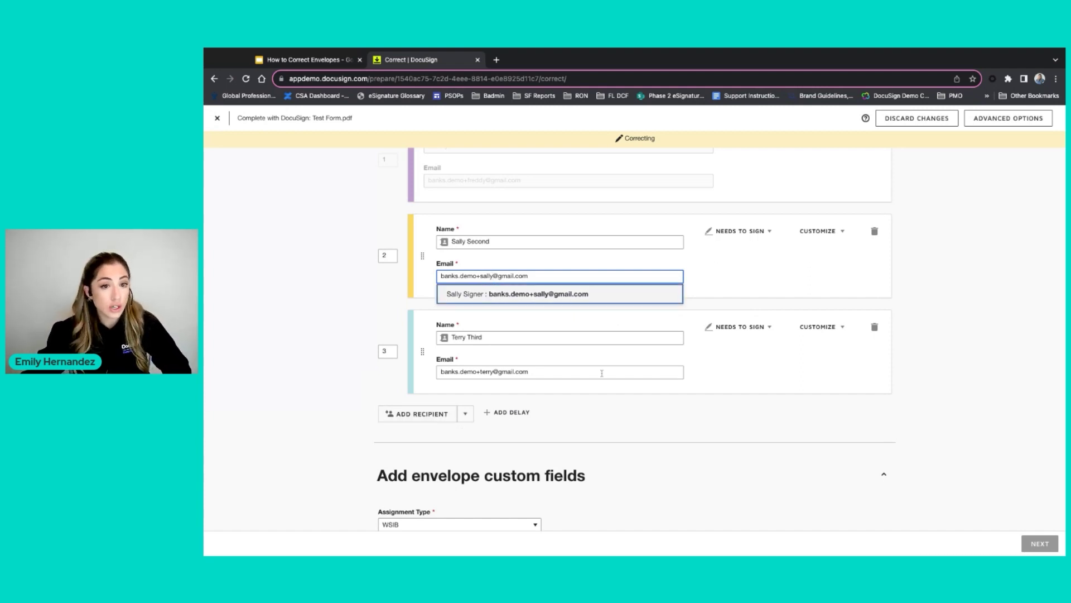
scroll(606, 370, up, 5)
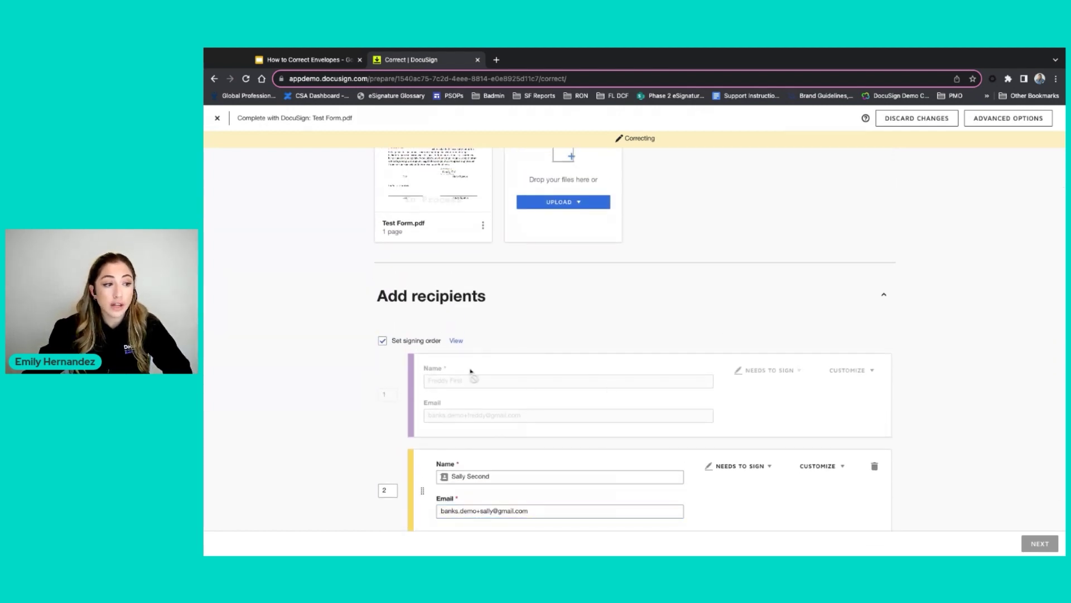
scroll(454, 387, up, 2)
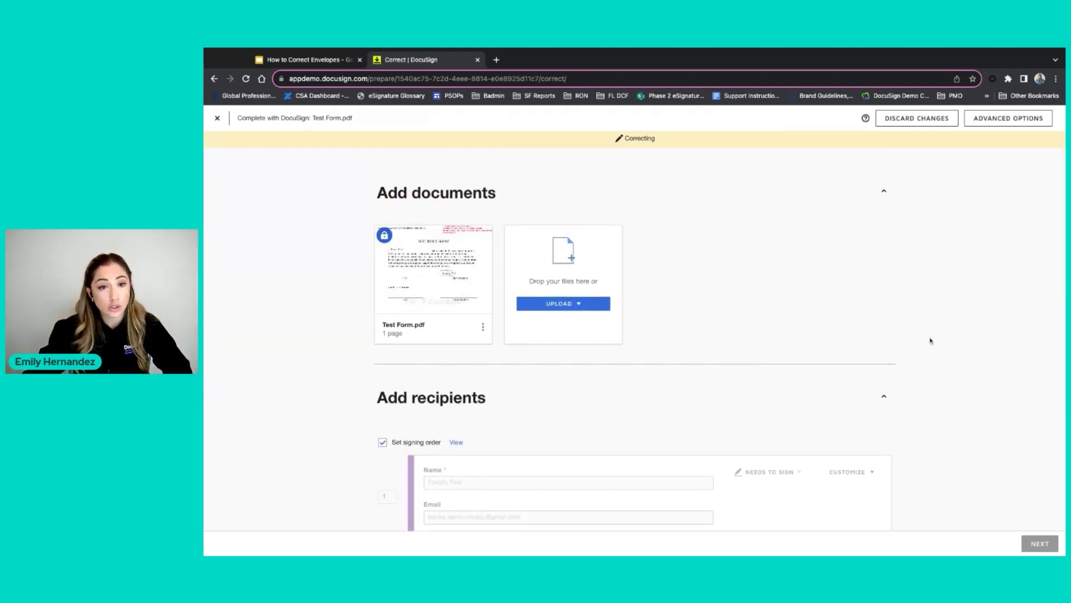
scroll(885, 315, down, 4)
click(495, 406)
text(2)
key(Tab)
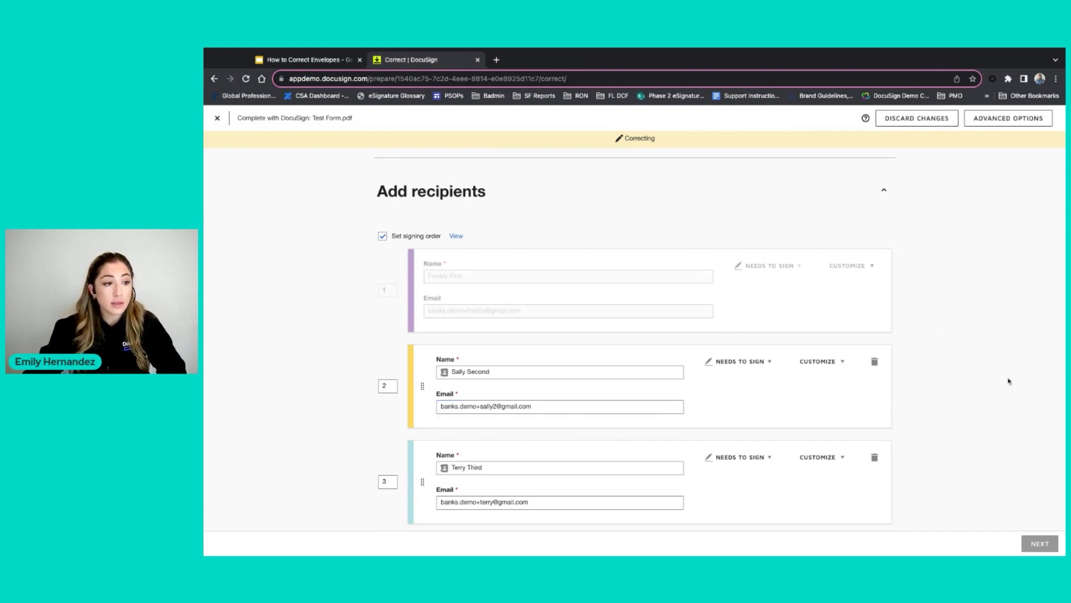
click(1040, 544)
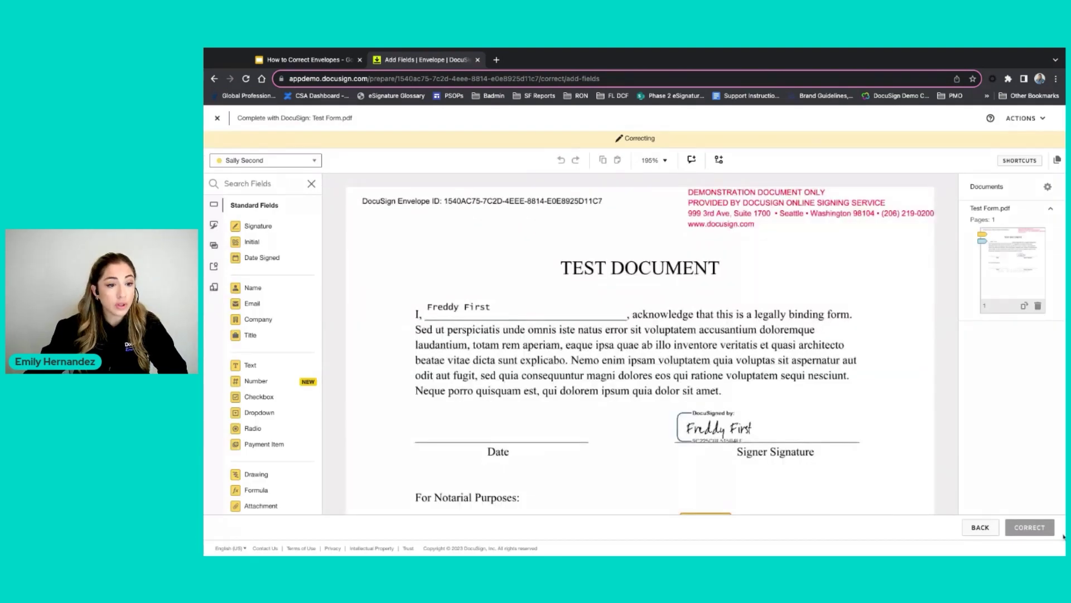
Step: Save the recipient email correction and return to the Sent list
click(1040, 529)
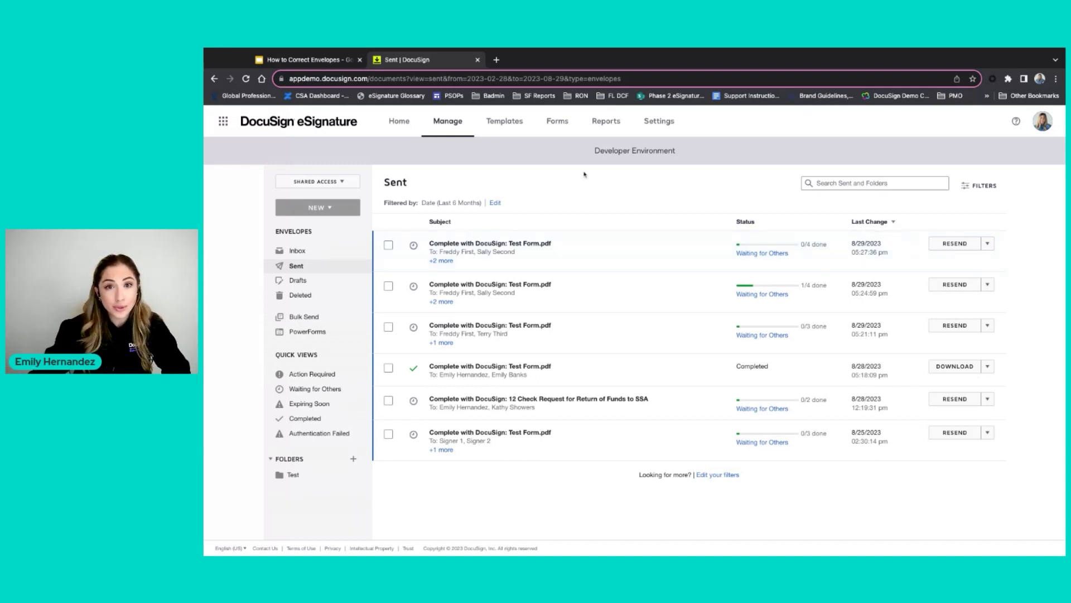
Step: Switch to the How to Correct Envelopes deck, showing its FYI slide
click(297, 61)
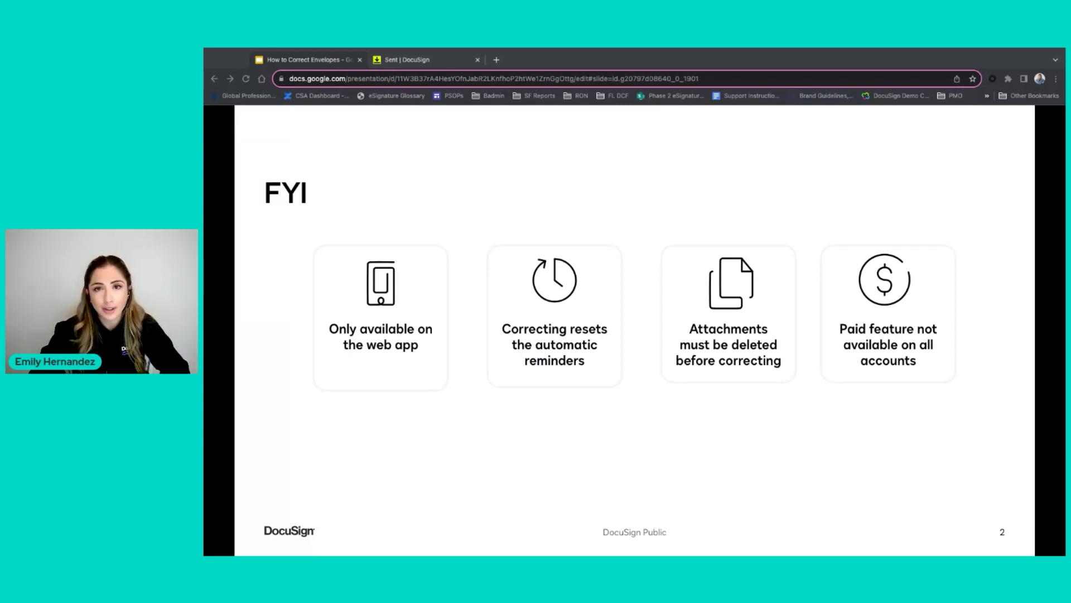
Step: Advance to the Don't forget! slide about copying envelopes with field data
key(Right)
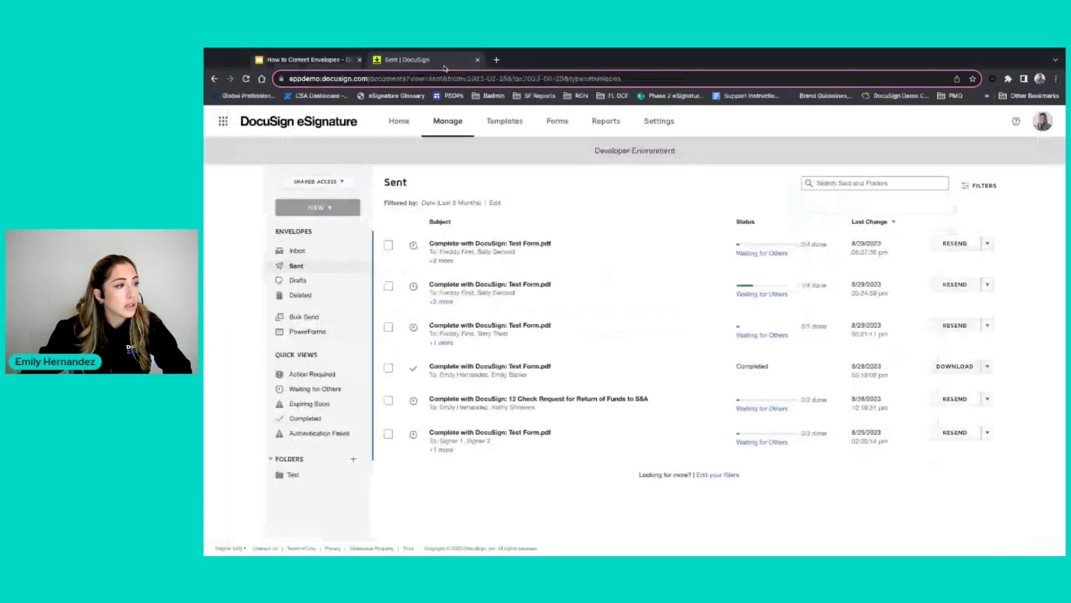
Step: From the Sent list, copy the 1/4-done Test Form.pdf envelope using Copy With Field Data
click(466, 62)
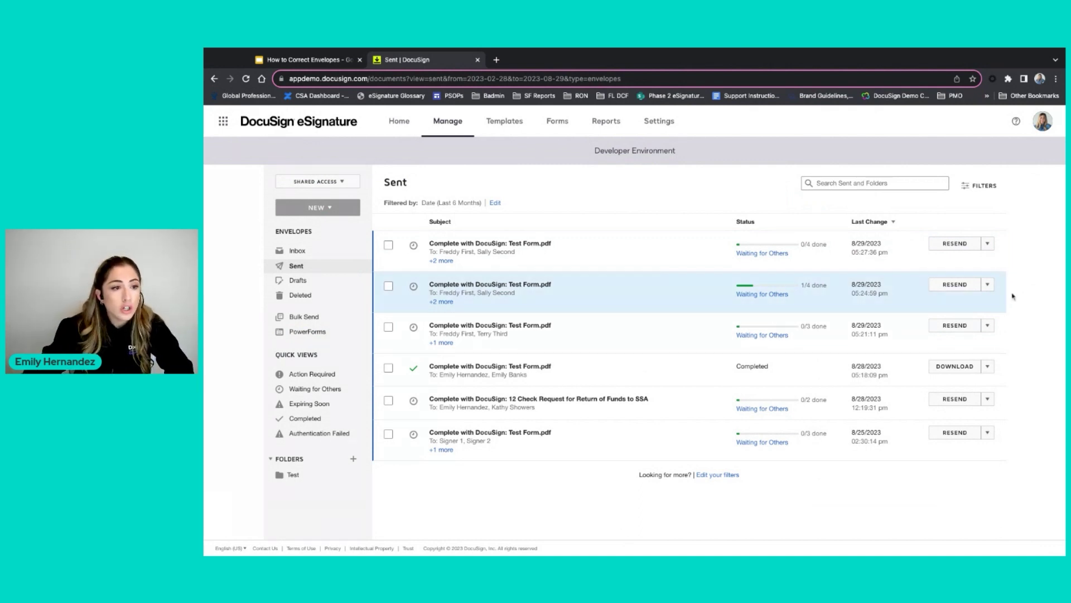
click(988, 284)
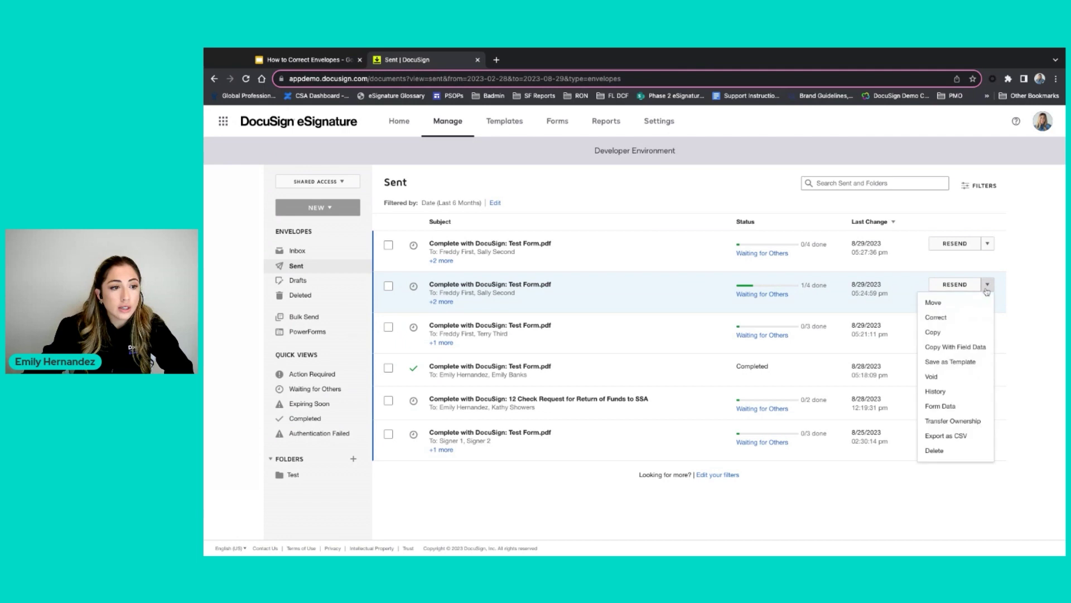
click(977, 347)
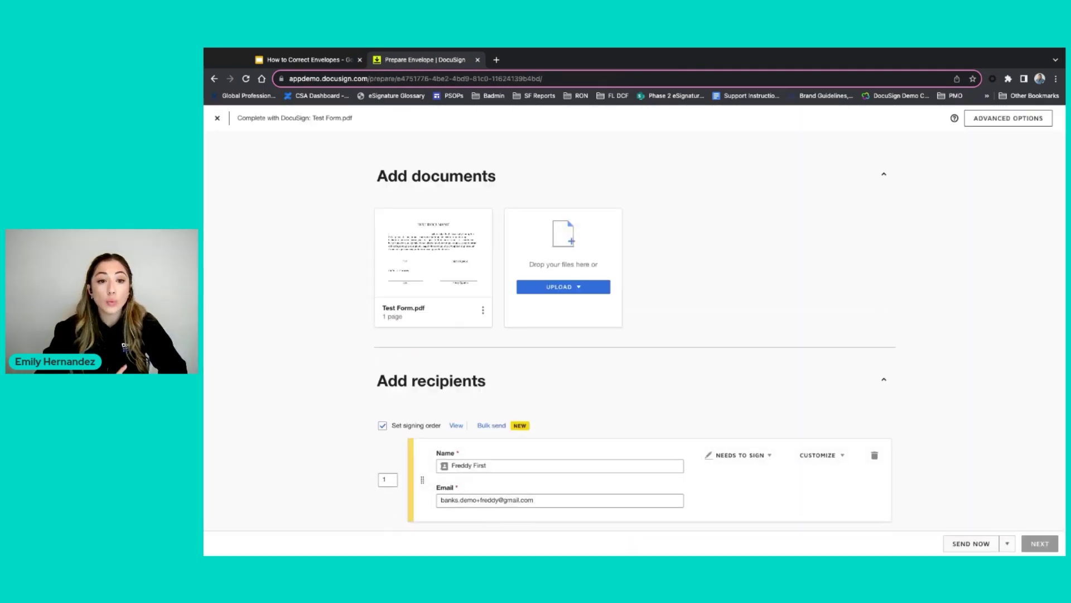
Step: Check the Test Form.pdf document options, then move on to placing fields
scroll(781, 338, down, 6)
scroll(780, 337, up, 4)
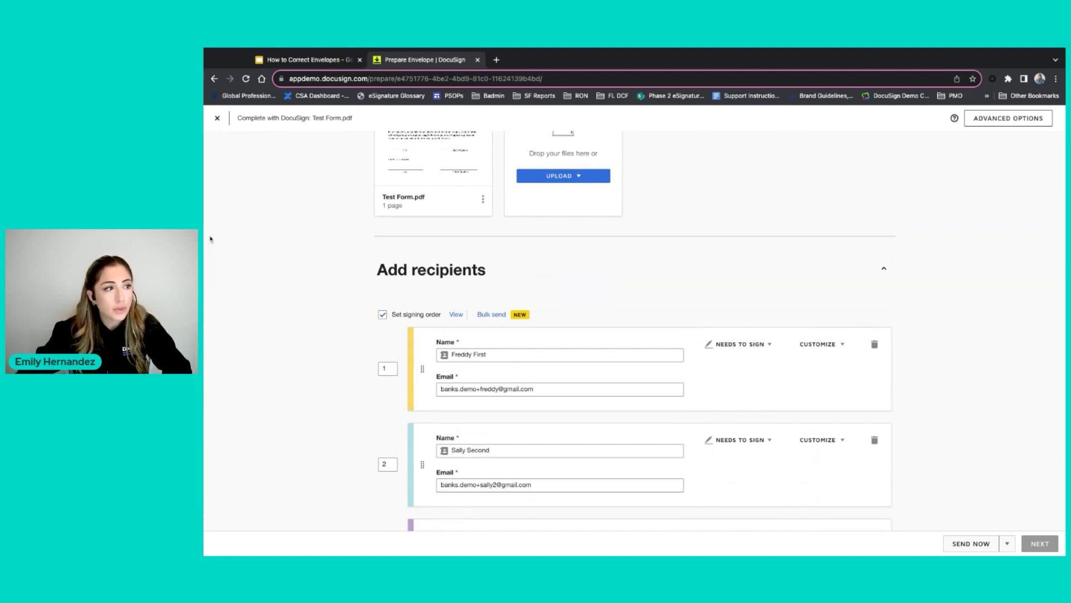
scroll(532, 304, up, 2)
click(483, 275)
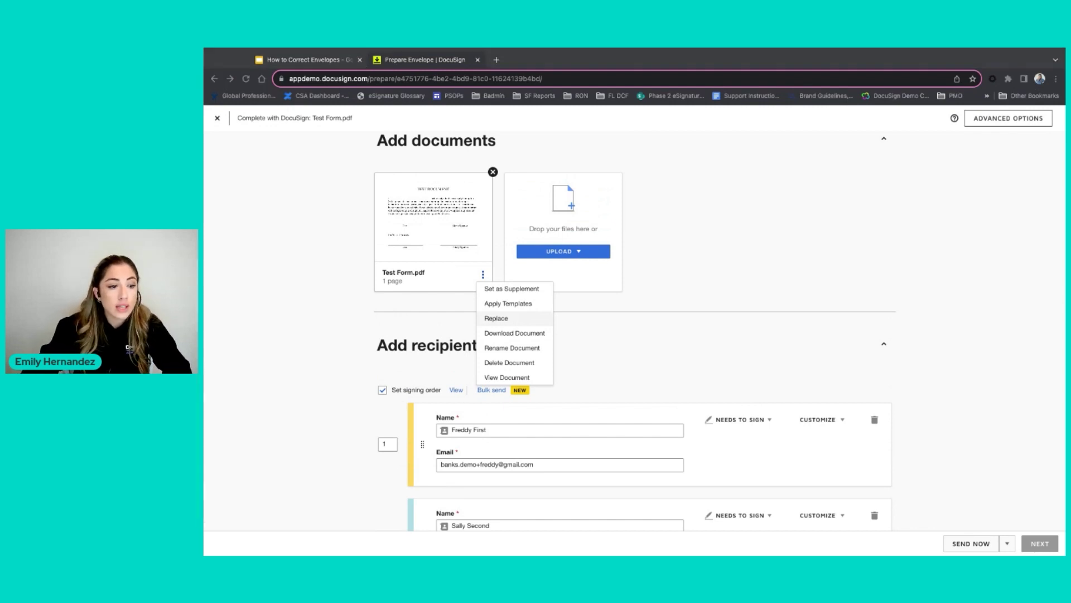
key(Escape)
click(1039, 546)
scroll(638, 238, down, 3)
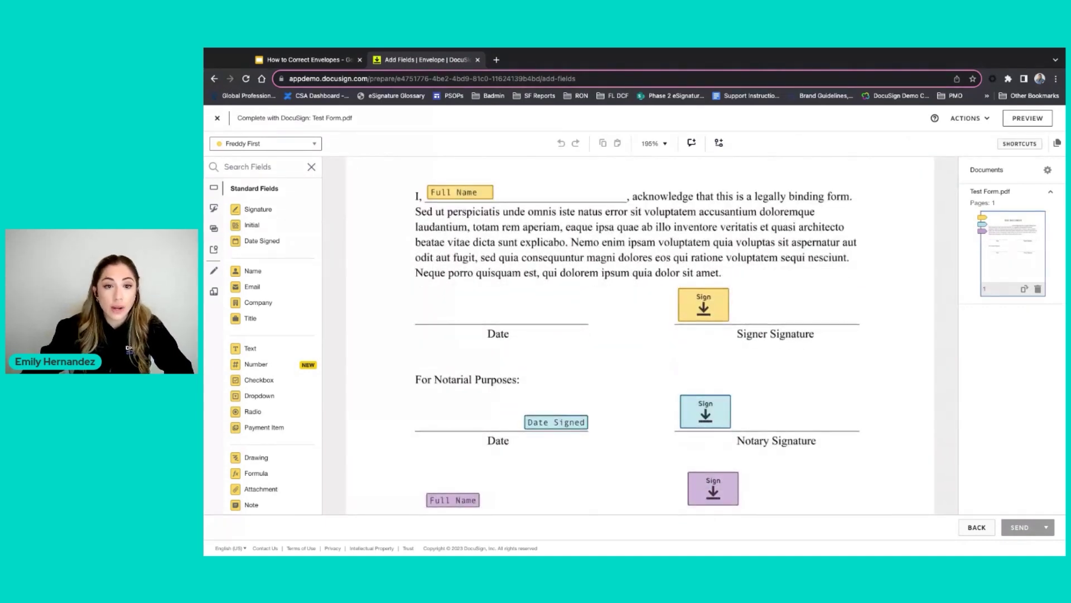
Step: Send the copied Test Form.pdf envelope with its carried-over signer and notary fields
scroll(622, 241, up, 2)
click(1021, 526)
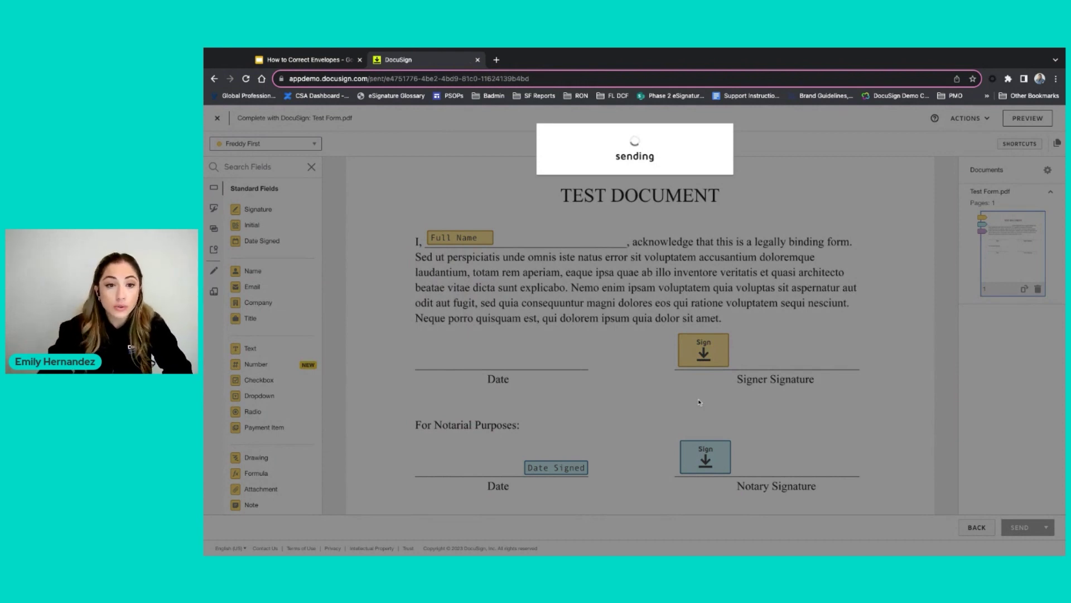